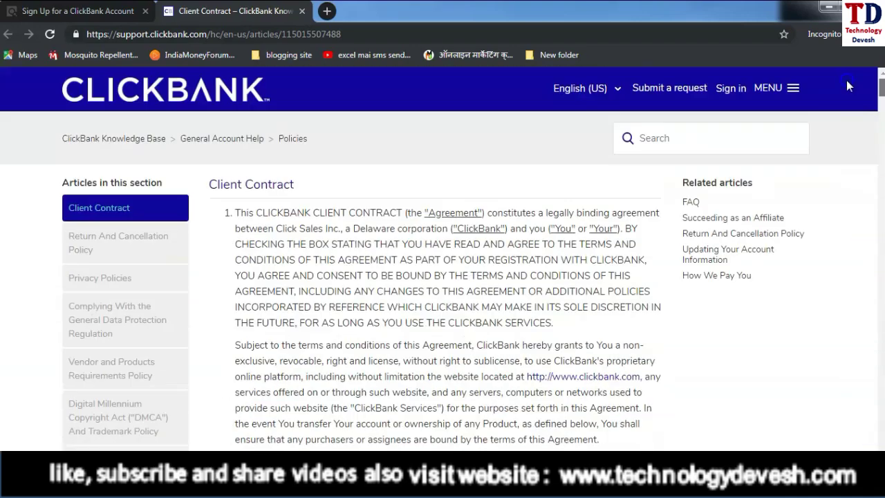
Step: Close the client contract page, agree to the terms and conditions, and submit the banking information
click(57, 340)
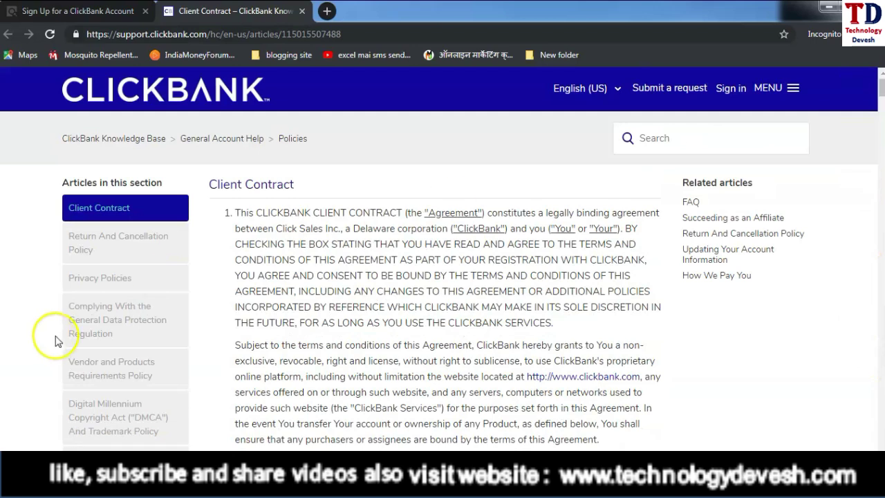
key(ctrl+w)
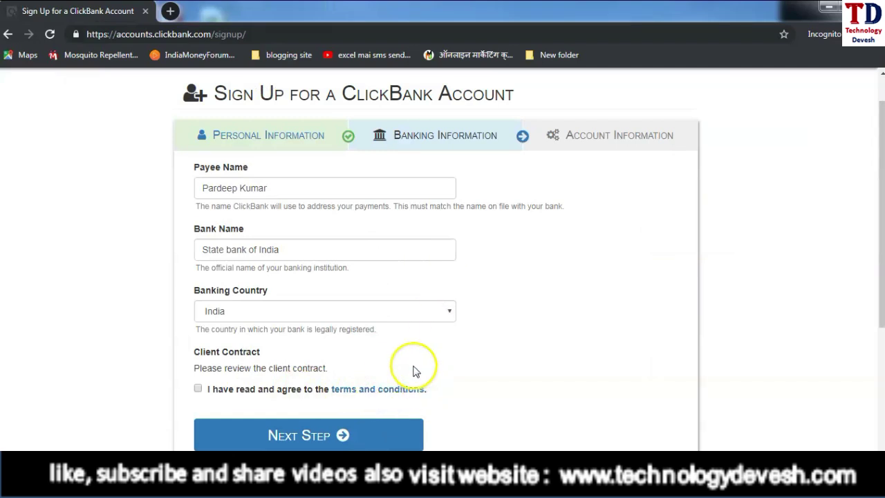
click(198, 390)
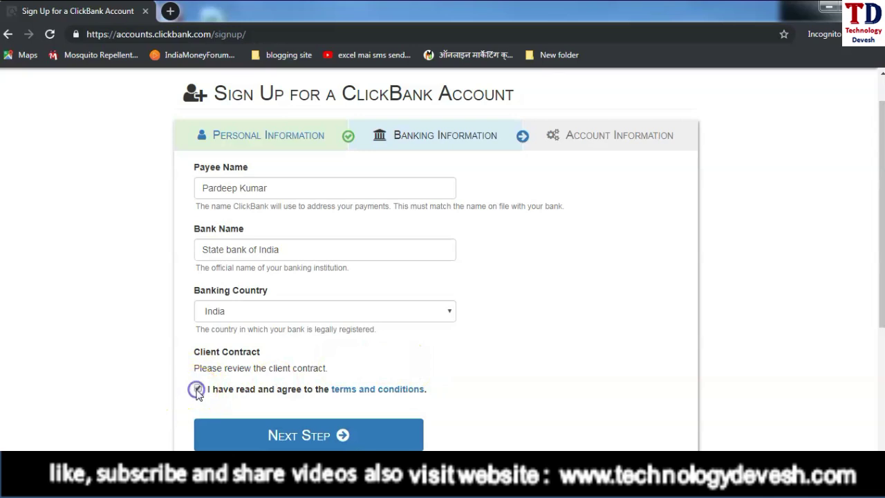
click(314, 435)
Step: Select all three images with bridges in the verification challenge and submit it
drag(883, 211, 869, 327)
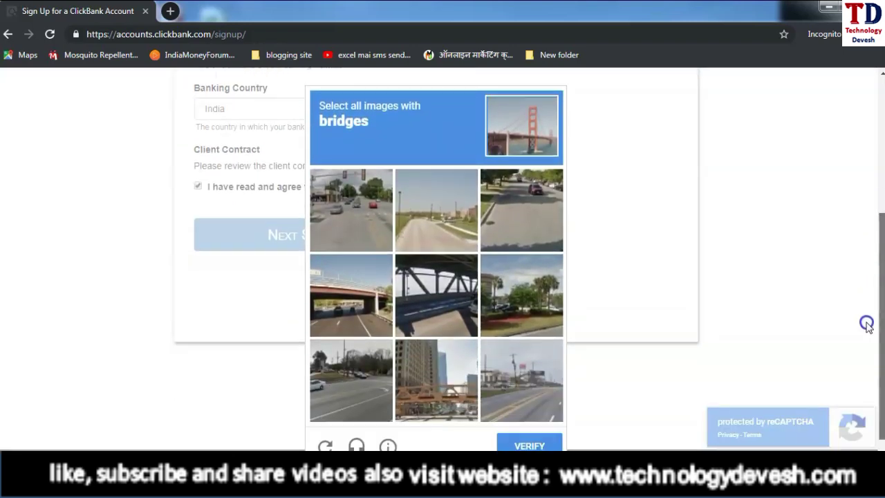
click(431, 290)
click(430, 414)
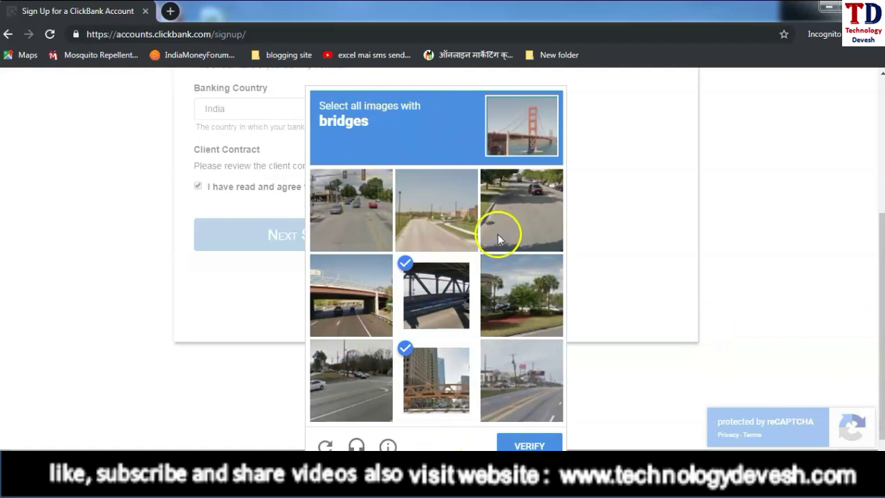
click(351, 296)
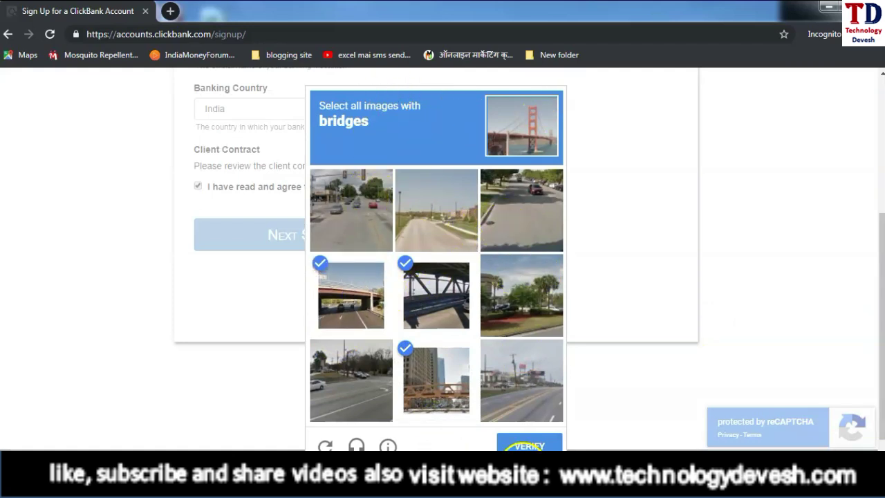
click(529, 445)
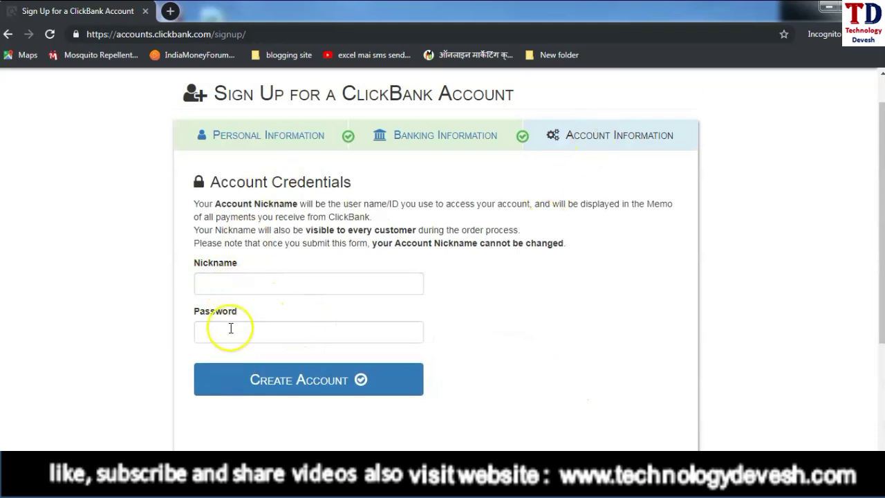
Step: Try to use a first choice of nickname for the new account
click(226, 284)
click(285, 275)
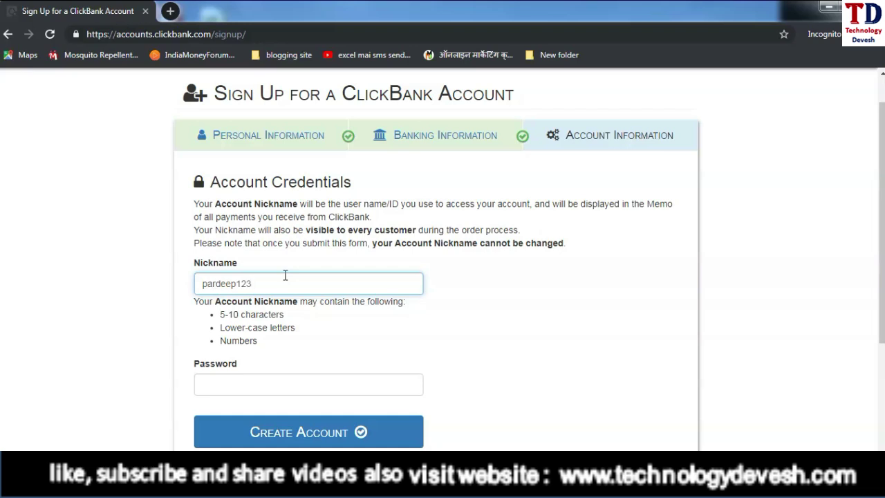
key(Tab)
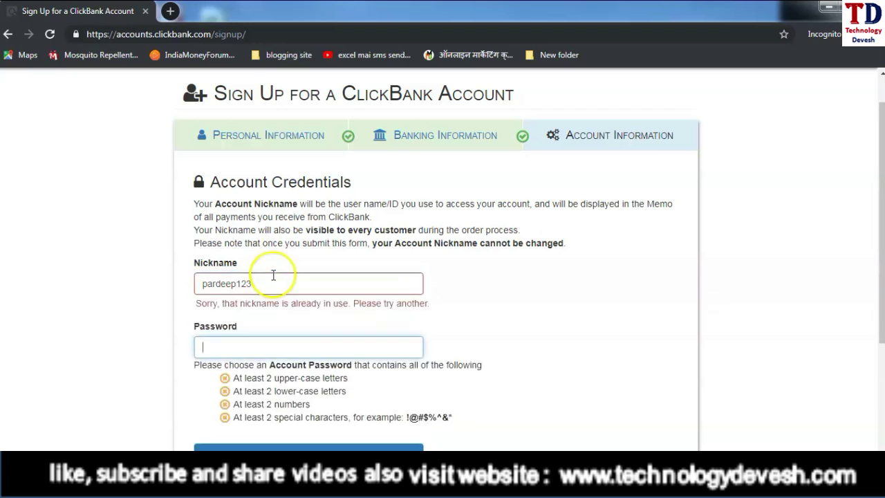
Step: Replace the nickname with a different one, enter the account password, and create the account
click(268, 279)
drag(269, 280, 146, 285)
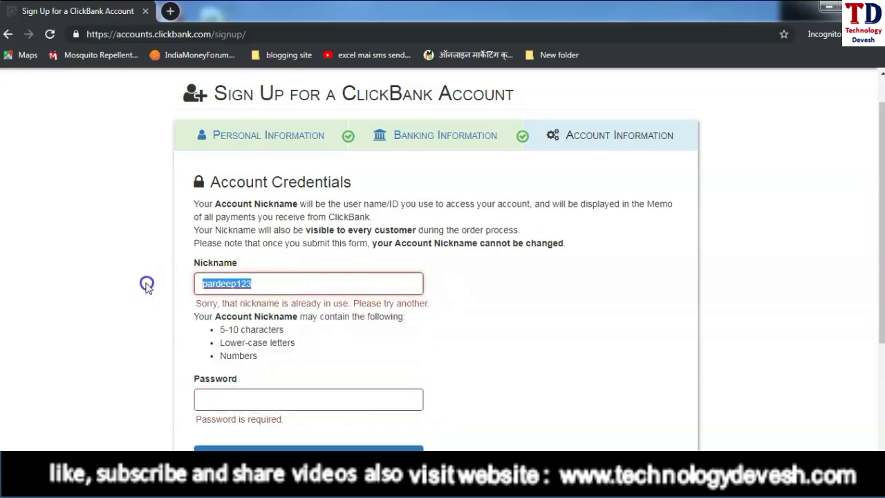
key(BackSpace)
click(269, 291)
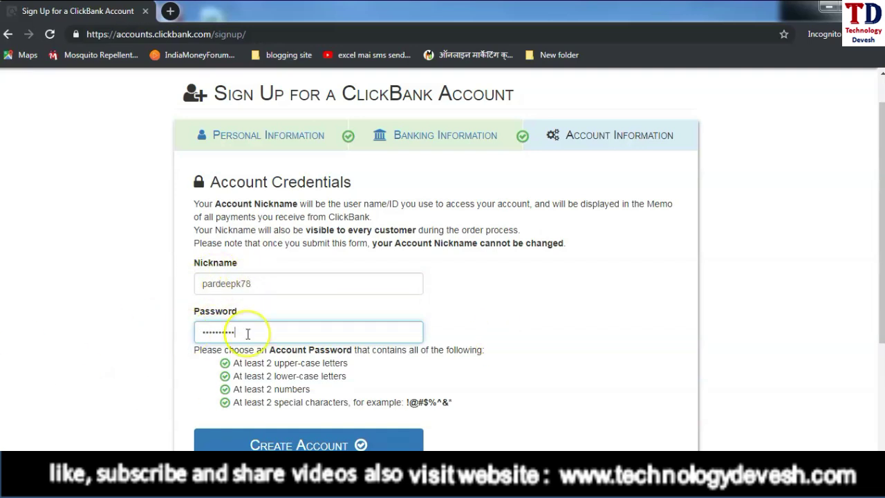
click(307, 440)
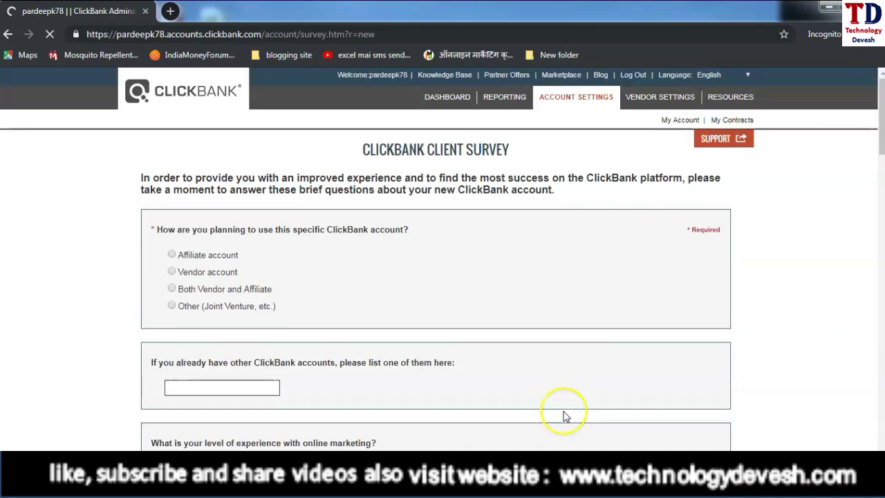
Step: Set the planned account use to Affiliate account and answer "no" for other existing ClickBank accounts
drag(881, 128, 869, 112)
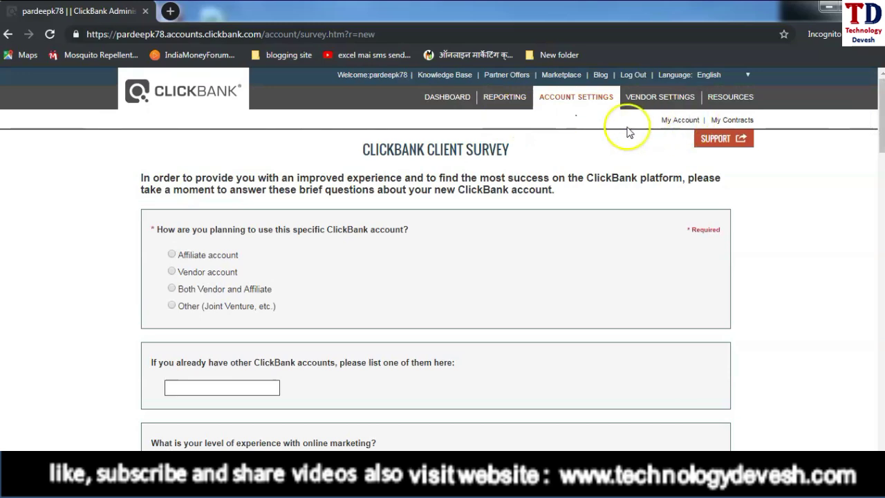
scroll(863, 113, down, 3)
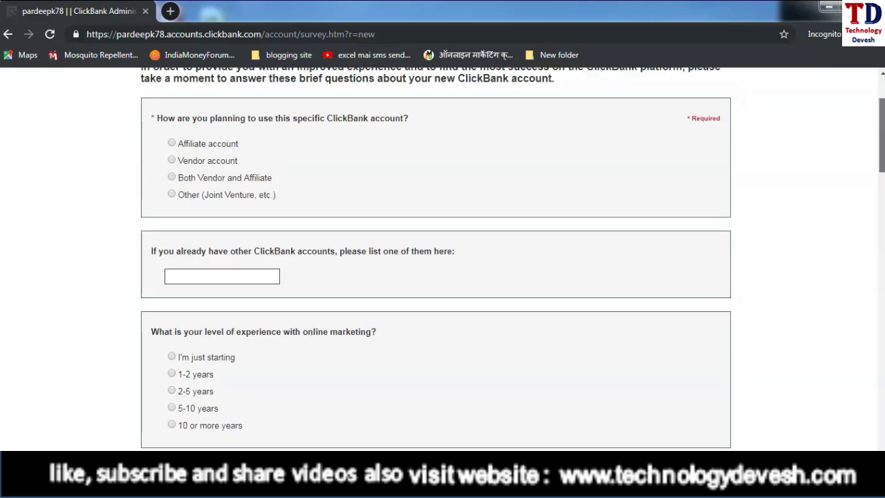
click(171, 145)
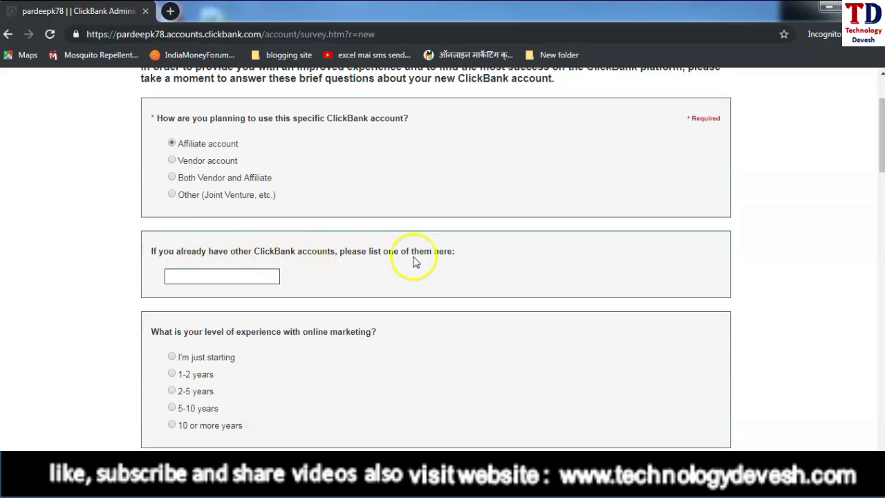
click(250, 279)
click(228, 302)
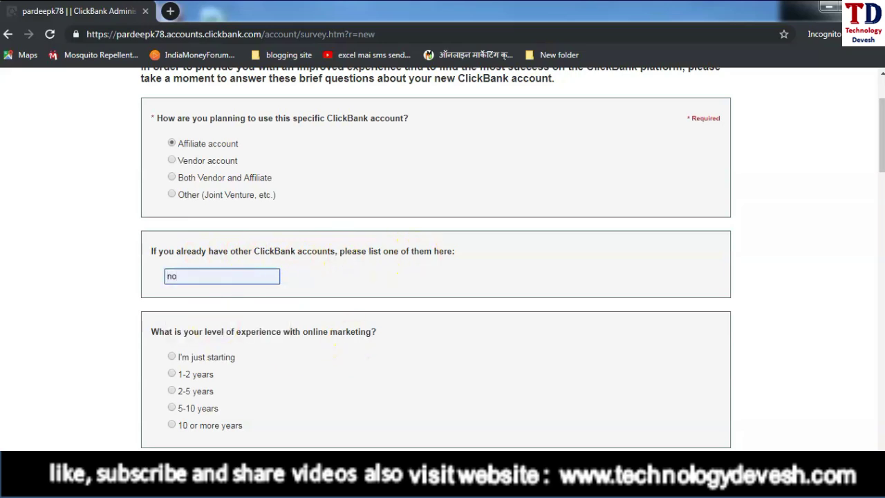
Step: Set online marketing experience to 1-2 years and the biggest obstacle to "I don't know how to drive targeted traffic"
scroll(882, 113, down, 2)
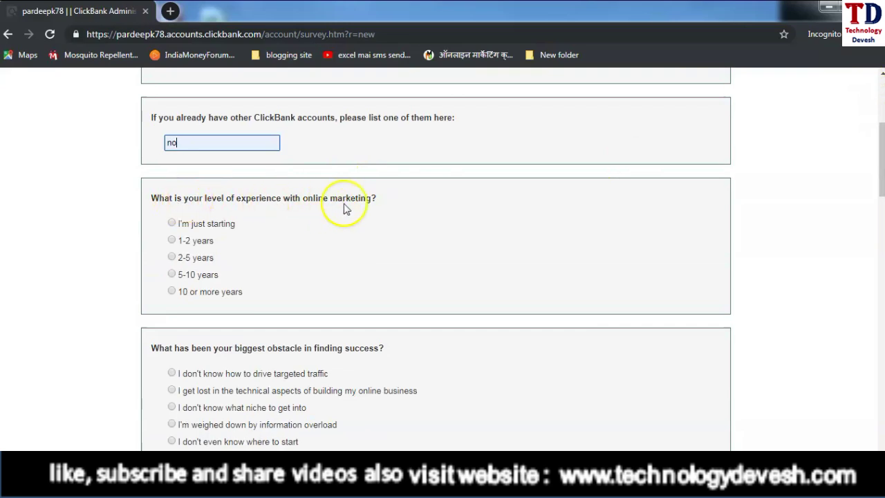
click(172, 240)
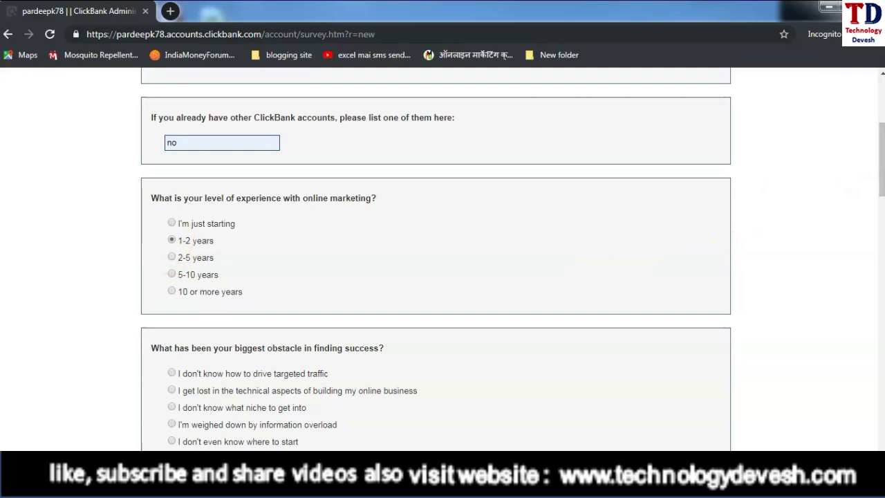
scroll(869, 184, down, 3)
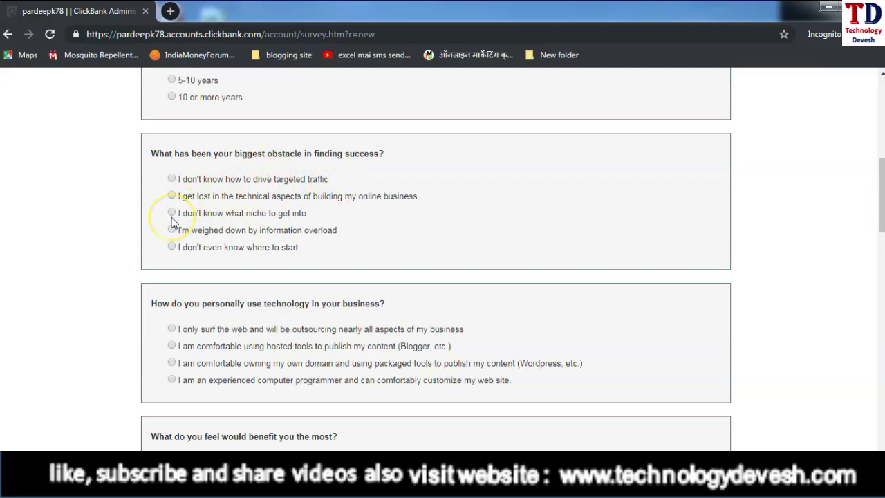
click(171, 179)
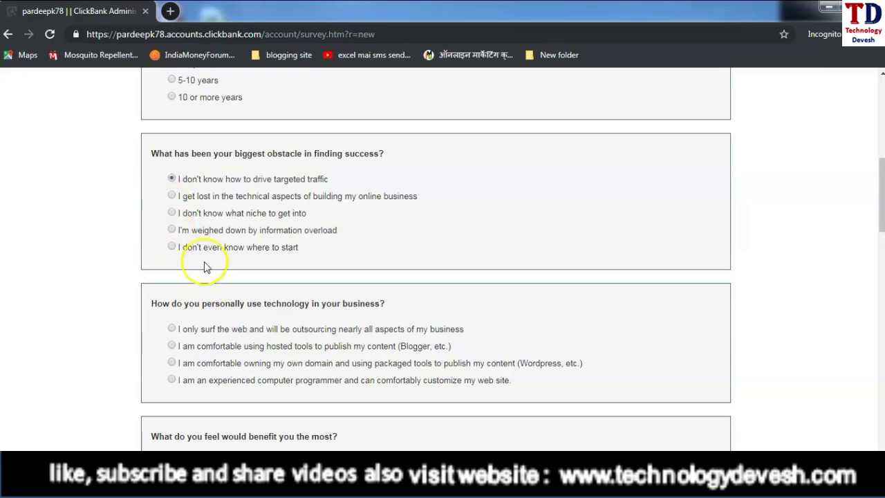
Step: Choose owning a domain with packaged tools (Wordpress, etc.) for technology use, and a community of like-minded people as the greatest benefit
drag(883, 201, 883, 213)
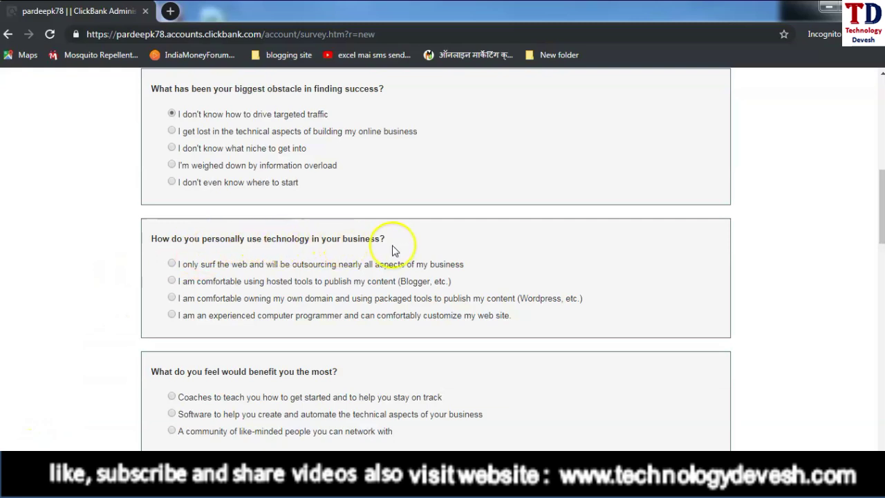
click(171, 317)
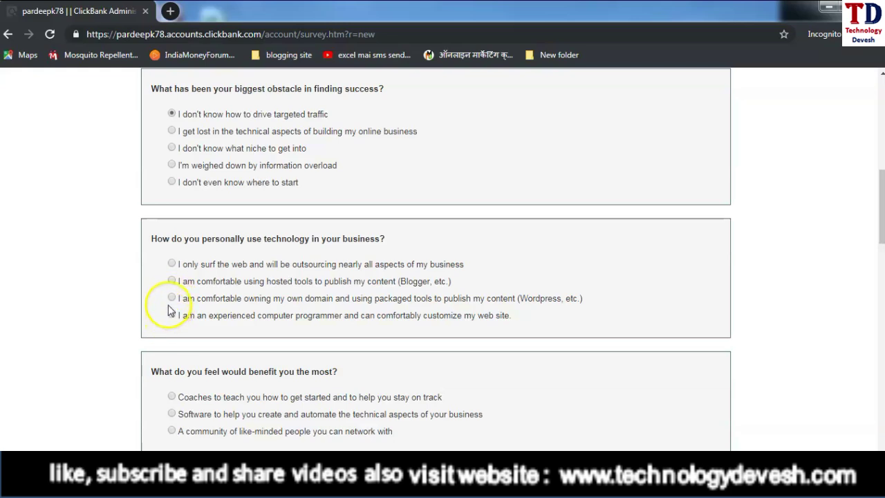
click(170, 298)
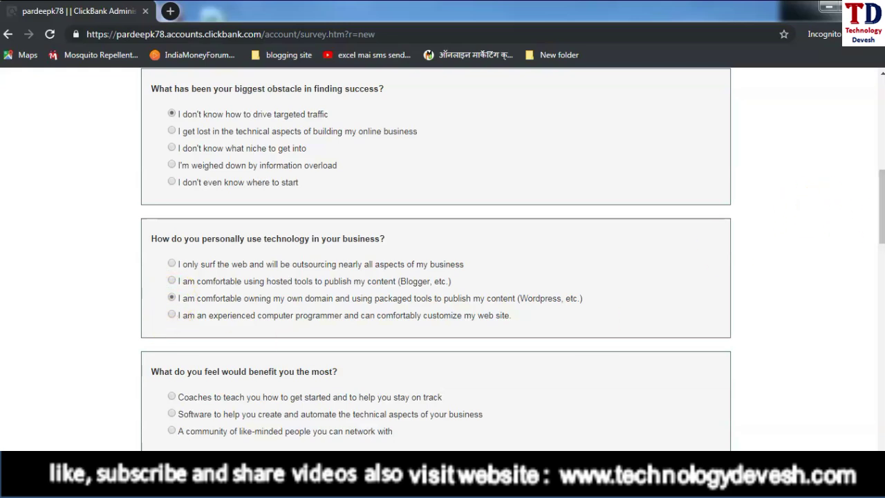
drag(879, 228, 881, 256)
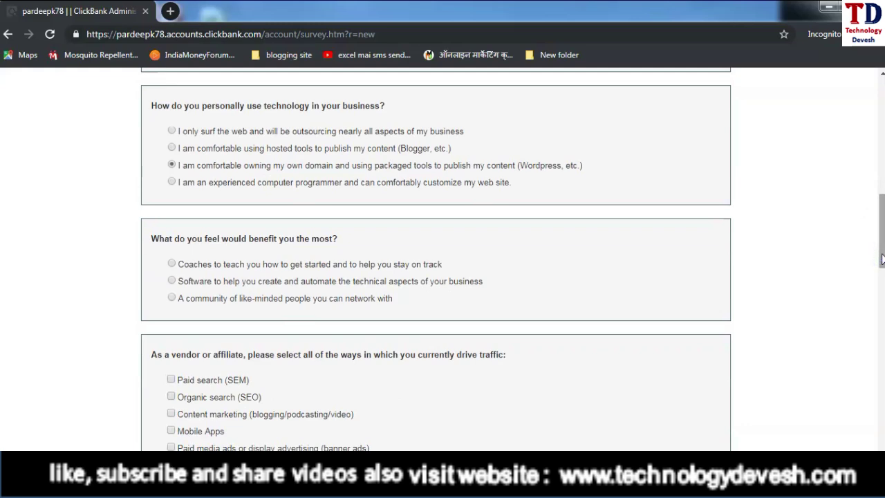
click(172, 298)
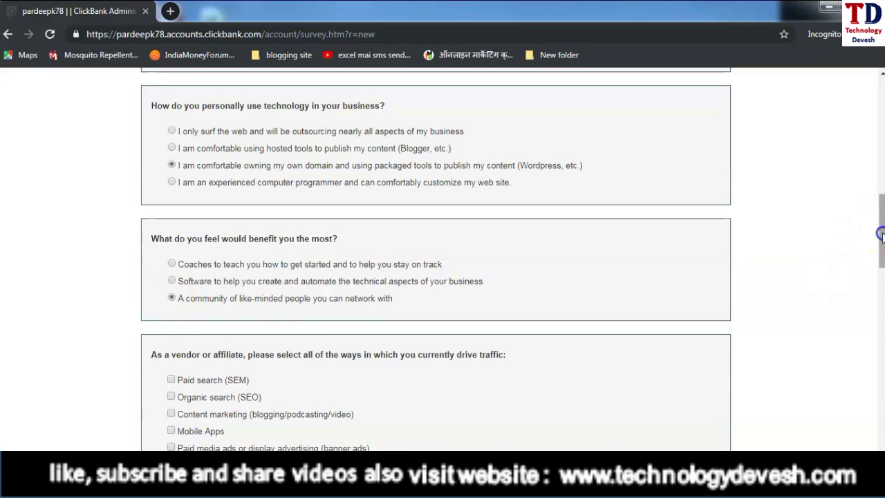
Step: Select every listed way of currently driving traffic, from Paid search (SEM) through Other
drag(882, 237, 883, 269)
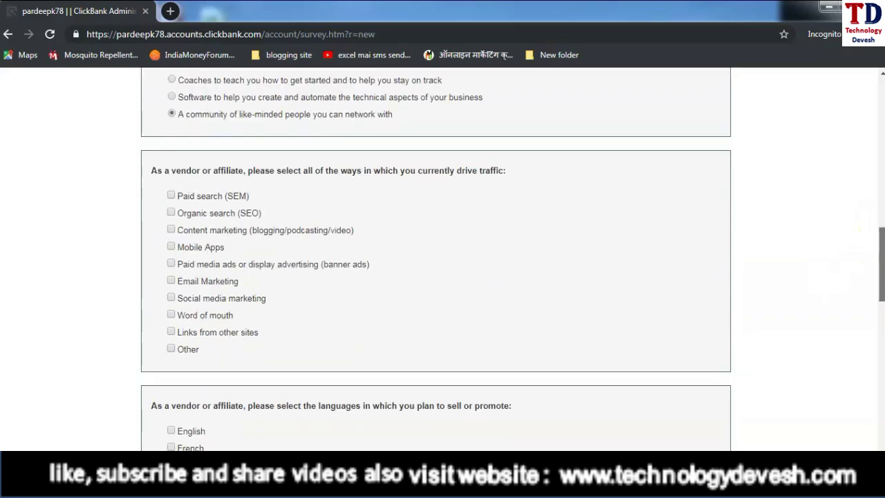
click(171, 196)
click(170, 213)
click(171, 247)
click(171, 263)
click(171, 280)
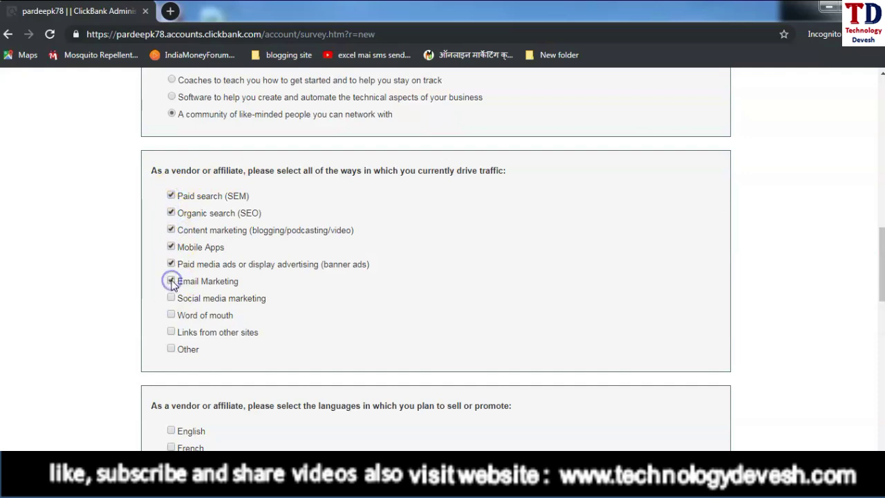
click(172, 298)
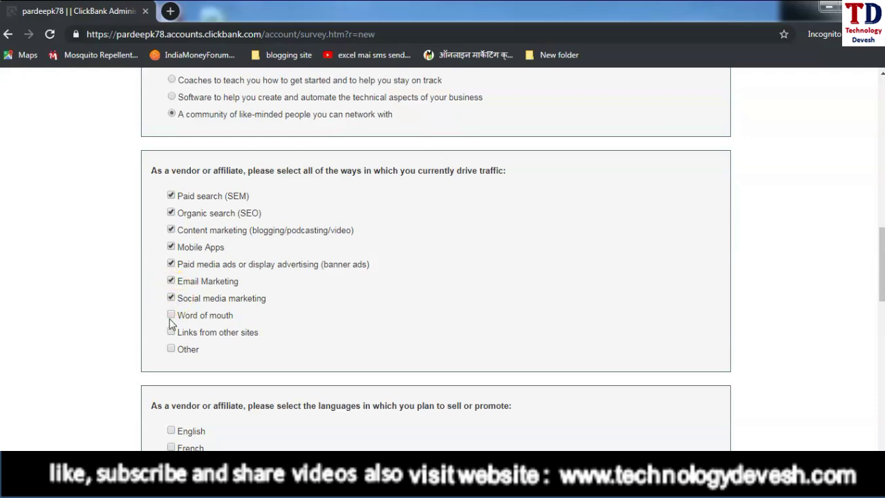
click(171, 332)
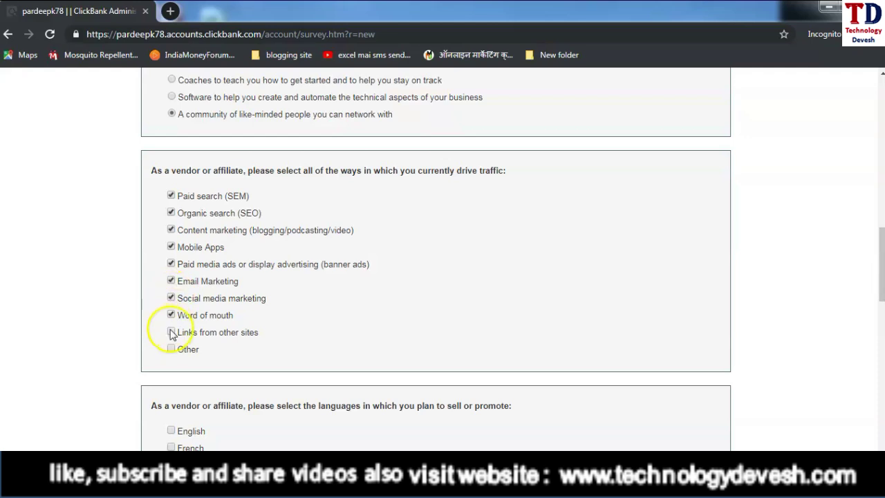
click(175, 350)
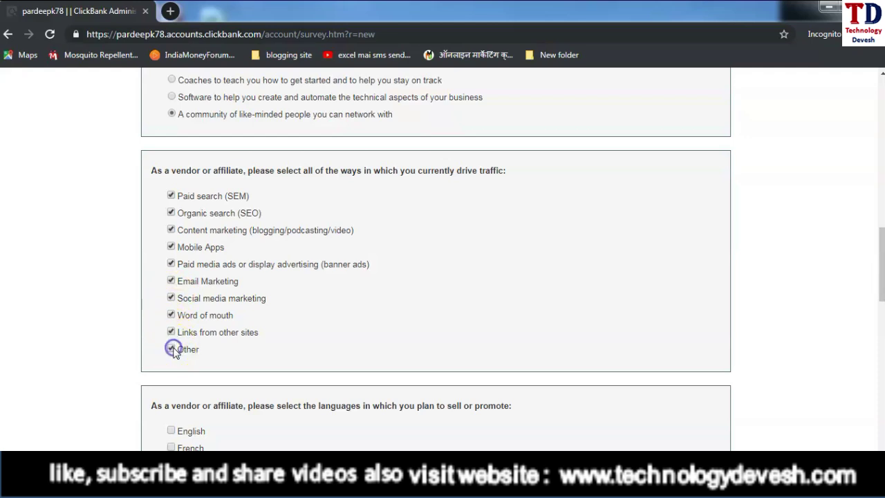
Step: Select English and Other as the languages planned for selling or promoting
click(881, 271)
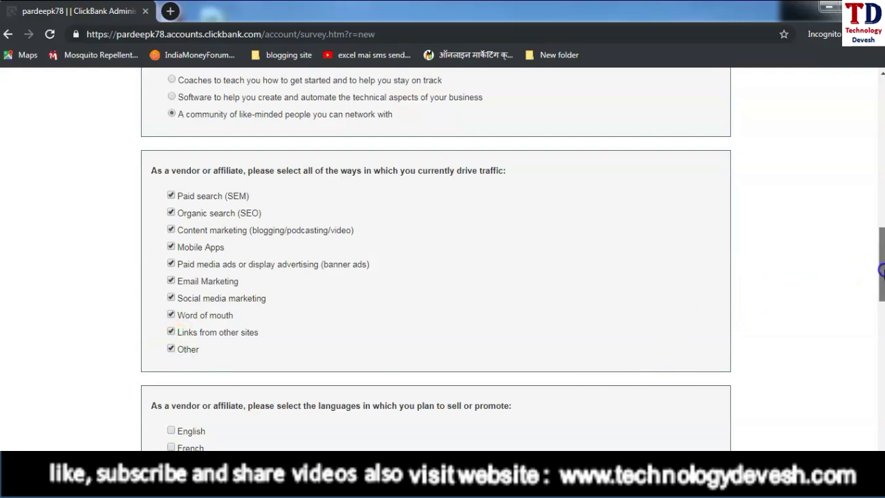
drag(882, 271, 879, 314)
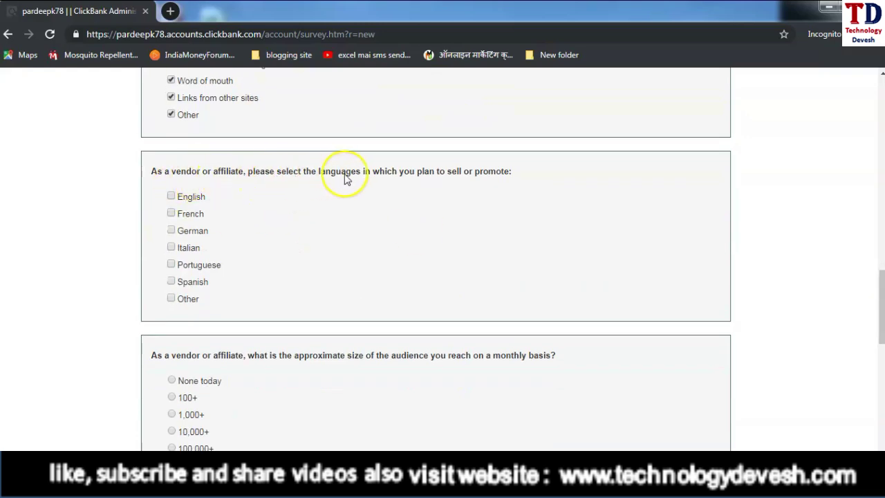
click(170, 198)
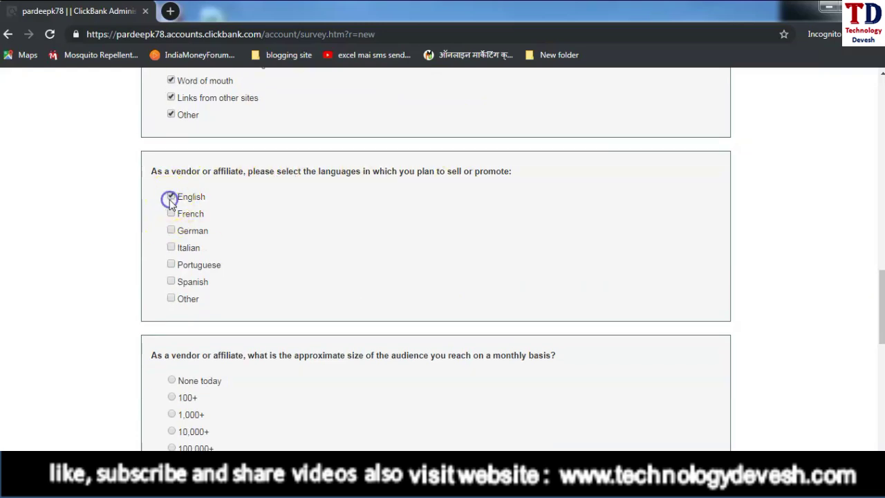
click(168, 299)
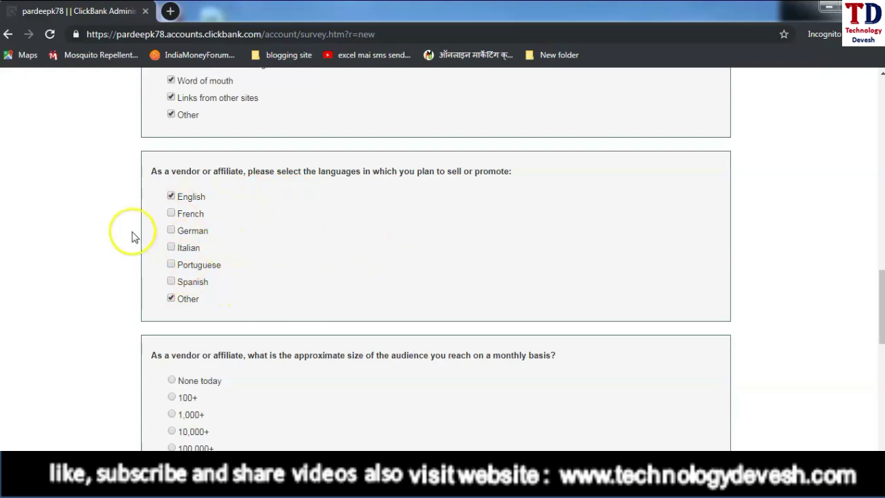
Step: Set the monthly audience size to 100,000+ and the expected monthly earnings to more than $10,000 per month
drag(876, 307, 881, 348)
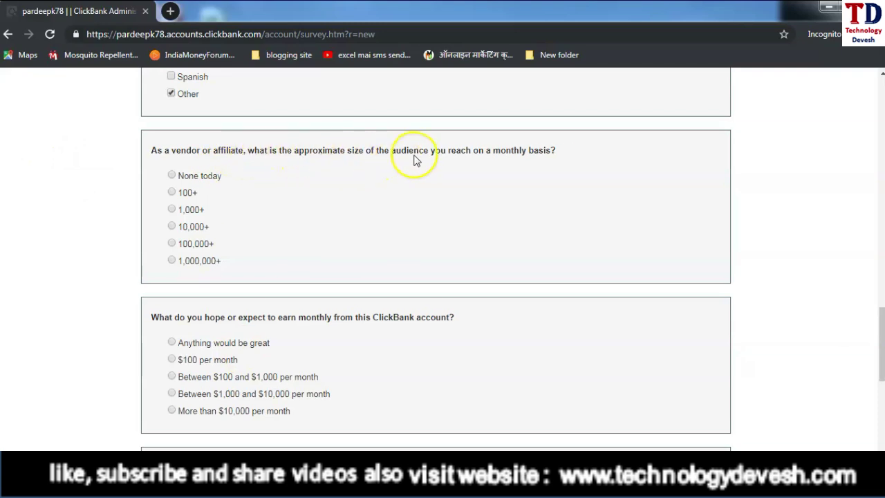
click(172, 244)
drag(881, 323, 880, 355)
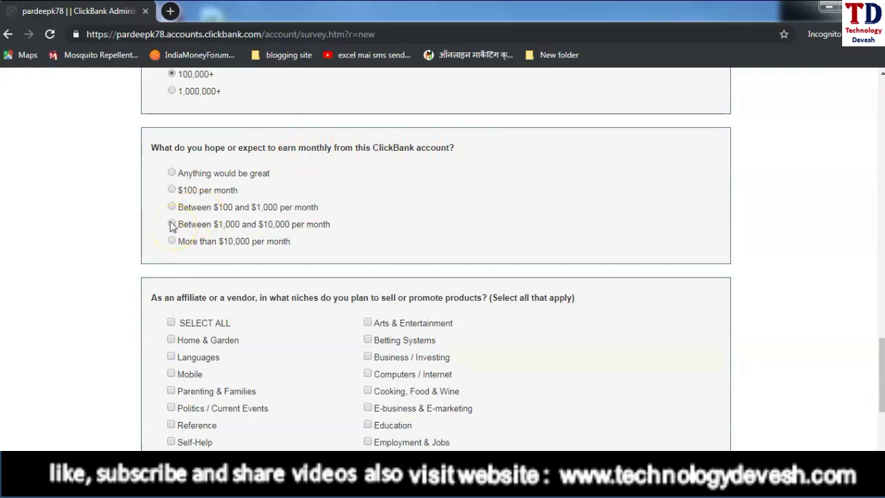
click(172, 242)
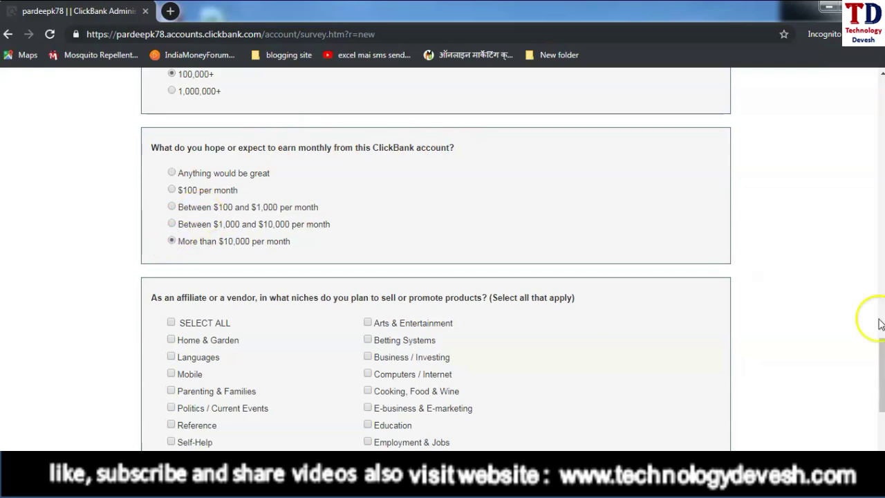
Step: Select all the listed niches for selling or promoting products
scroll(879, 366, down, 2)
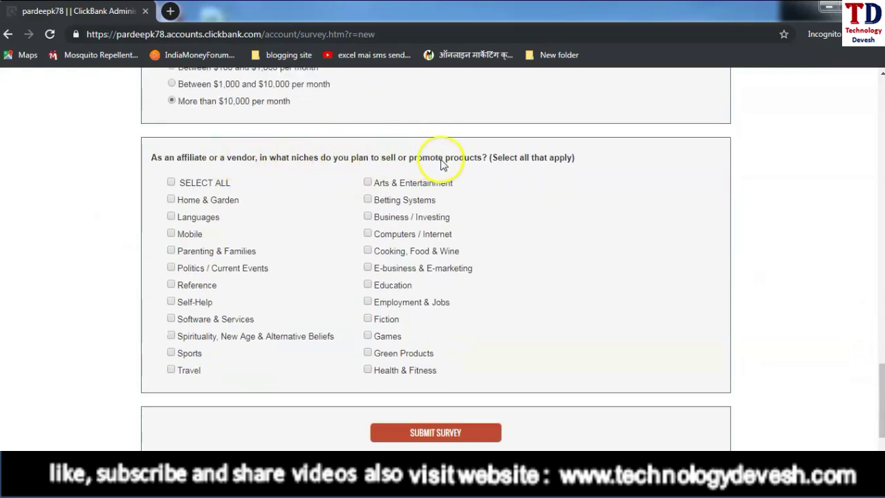
click(172, 182)
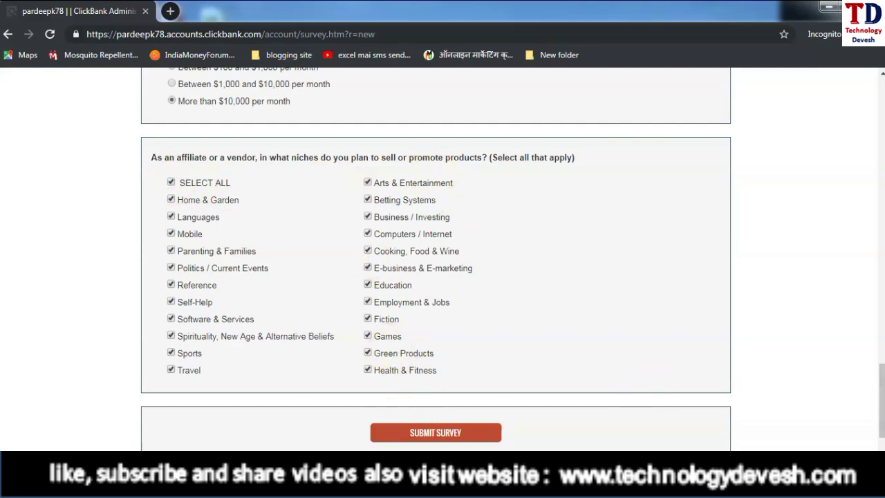
scroll(872, 401, down, 1)
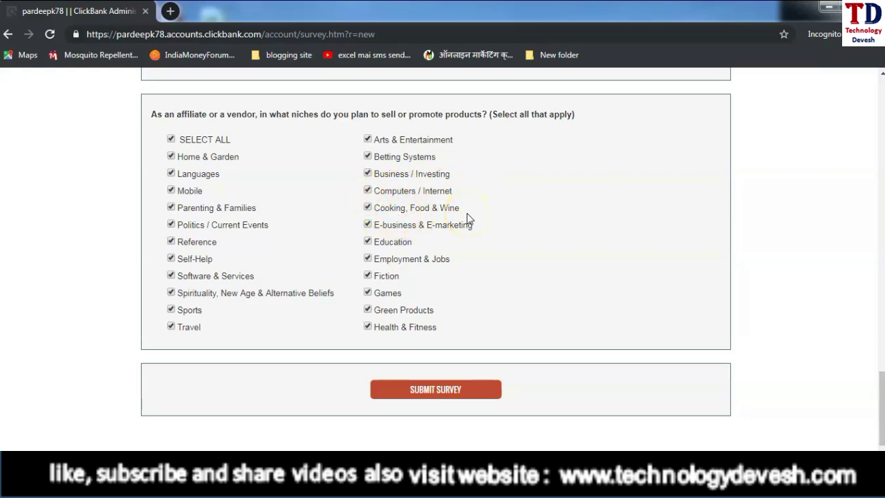
Step: Submit the survey and close the ClickBank University promotional page that opens
click(436, 390)
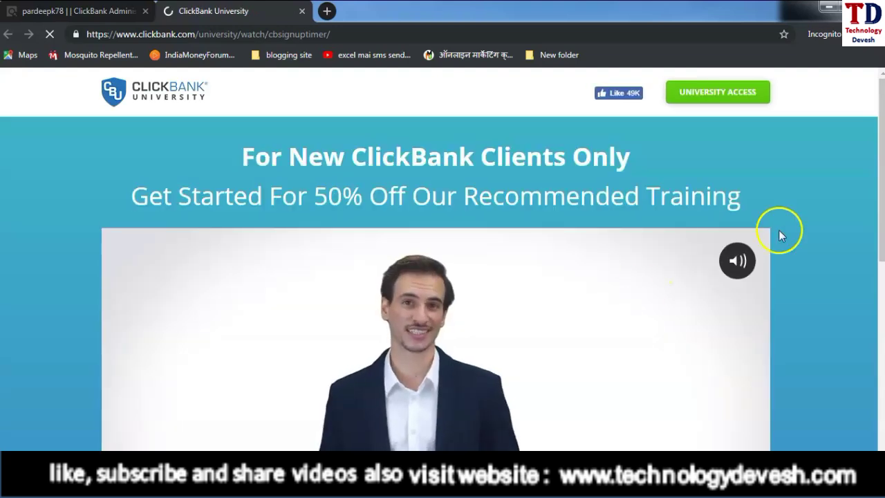
mouse_move(879, 193)
mouse_down()
mouse_move(876, 377)
mouse_move(880, 184)
mouse_up()
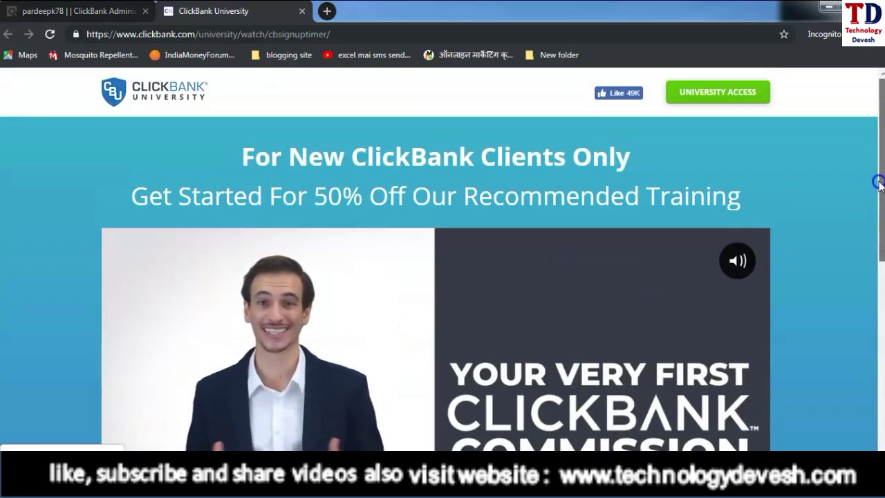
click(302, 11)
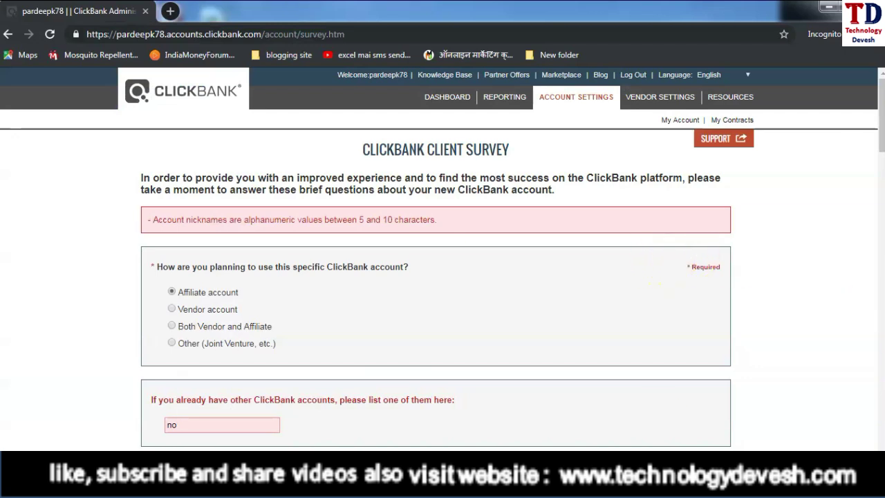
Step: Clear the answer to the question about other existing ClickBank accounts
scroll(870, 113, down, 2)
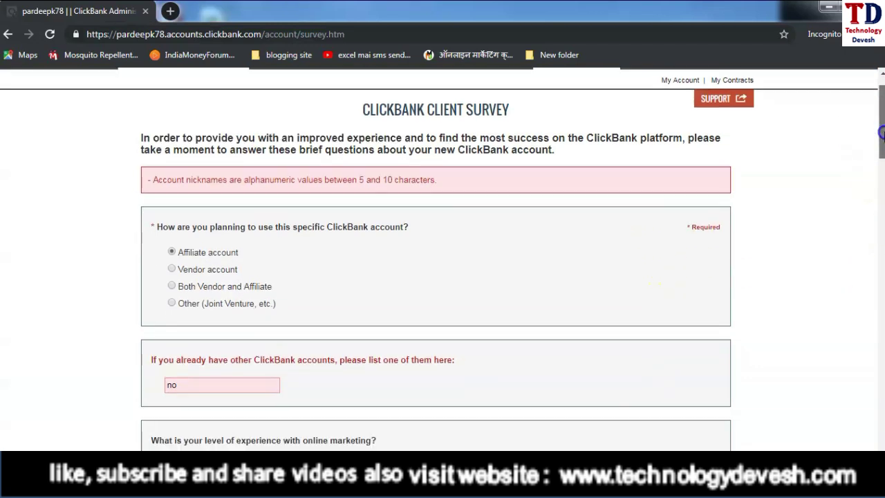
scroll(442, 259, up, 1)
scroll(442, 258, down, 1)
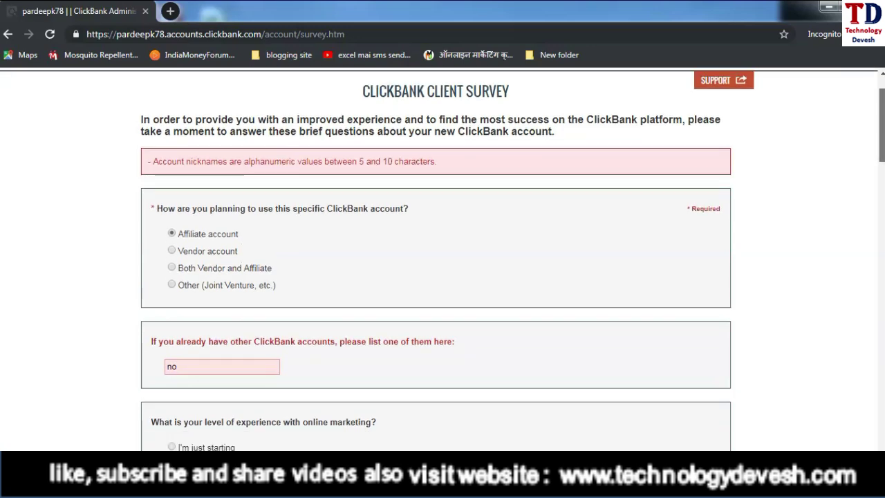
scroll(443, 258, down, 2)
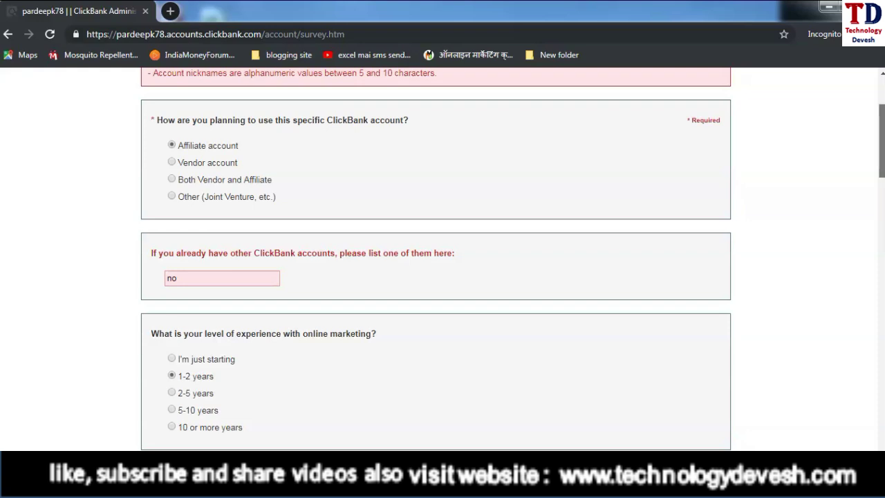
double_click(210, 278)
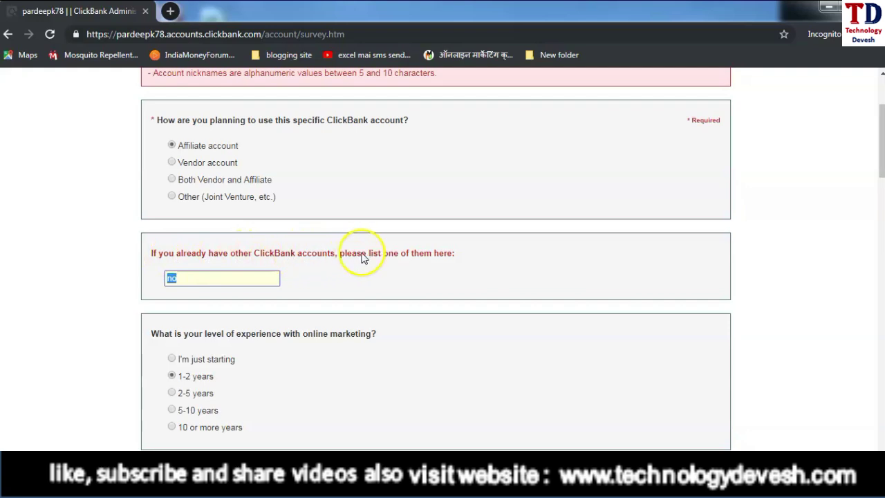
click(228, 278)
click(197, 303)
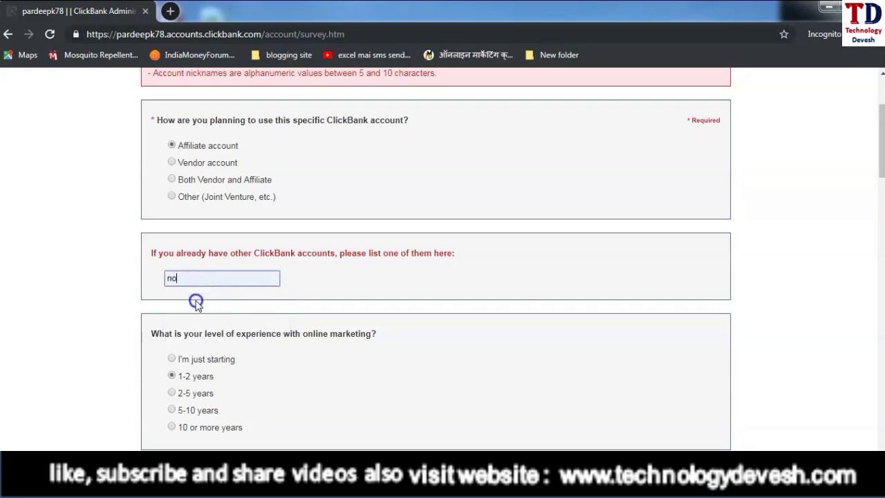
drag(181, 278, 147, 274)
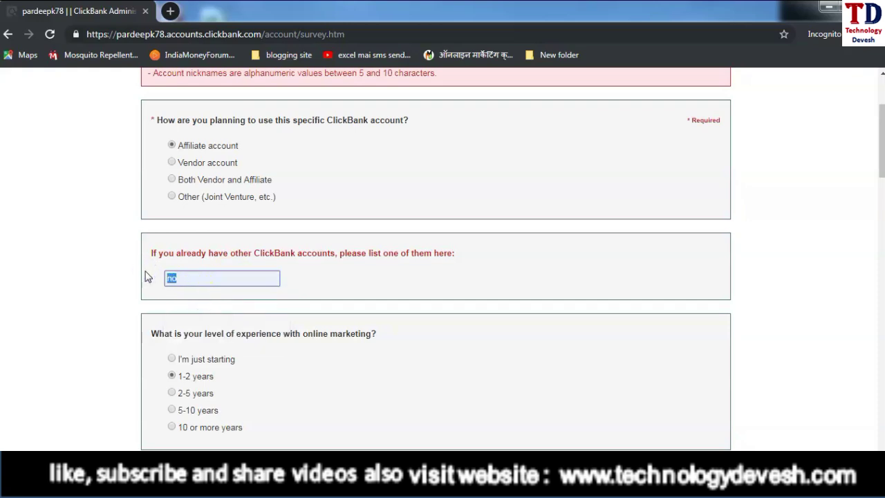
key(BackSpace)
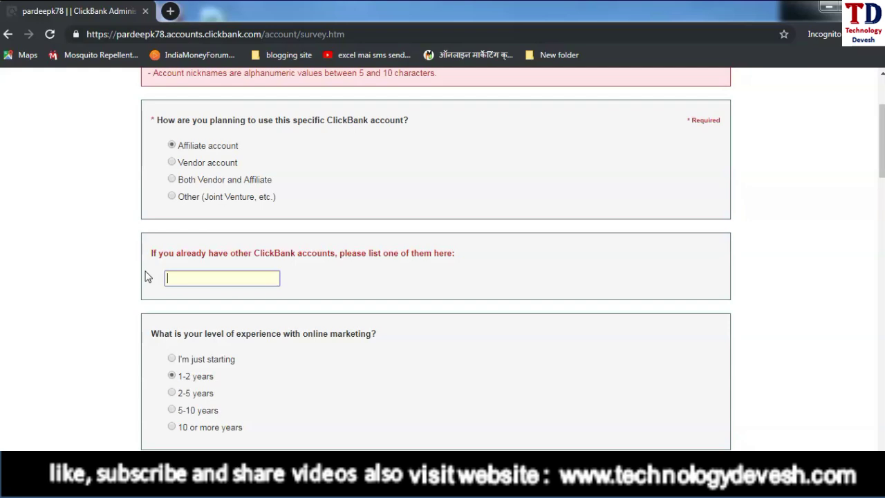
Step: Resubmit the survey with the other-accounts answer left blank
click(317, 282)
drag(873, 182, 877, 460)
click(443, 287)
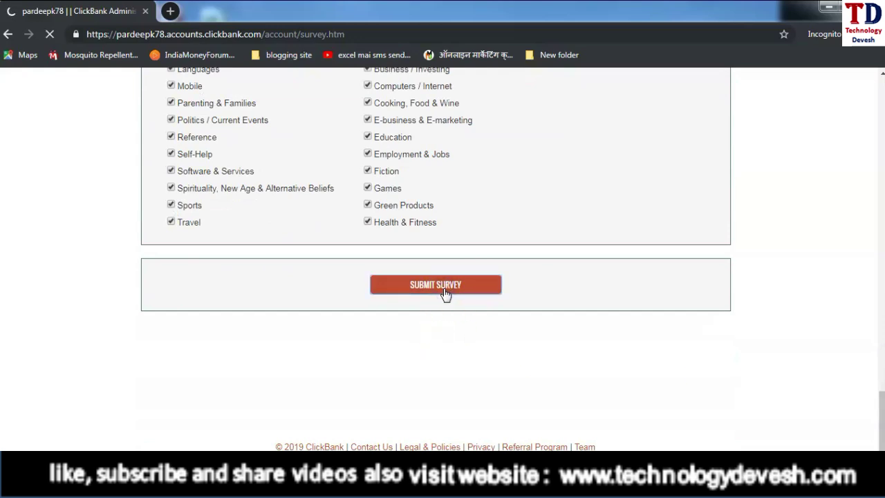